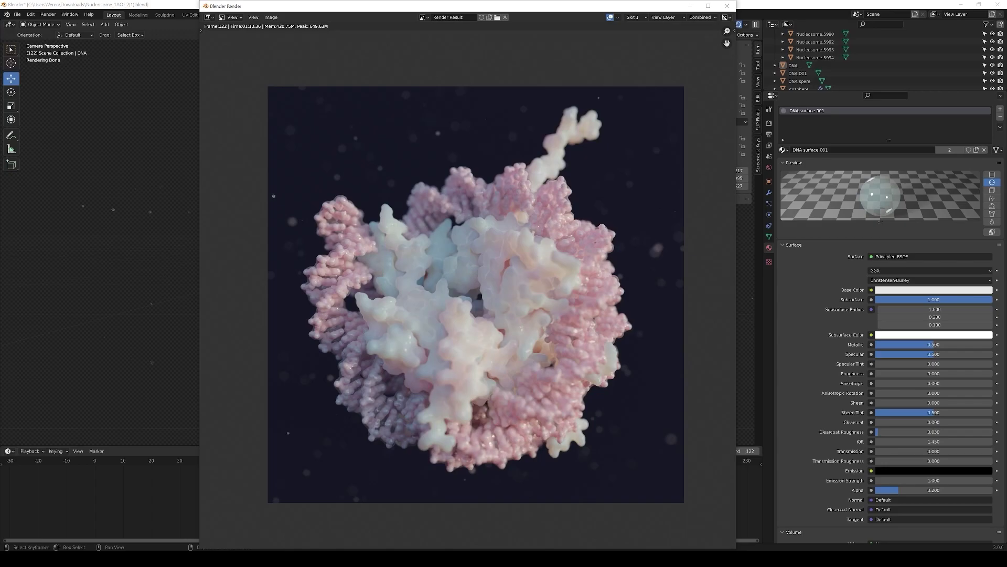
Step: Switch from Blender to the Chrome tab with the RCSB PDB 1AOI nucleosome entry
key("alt+Tab")
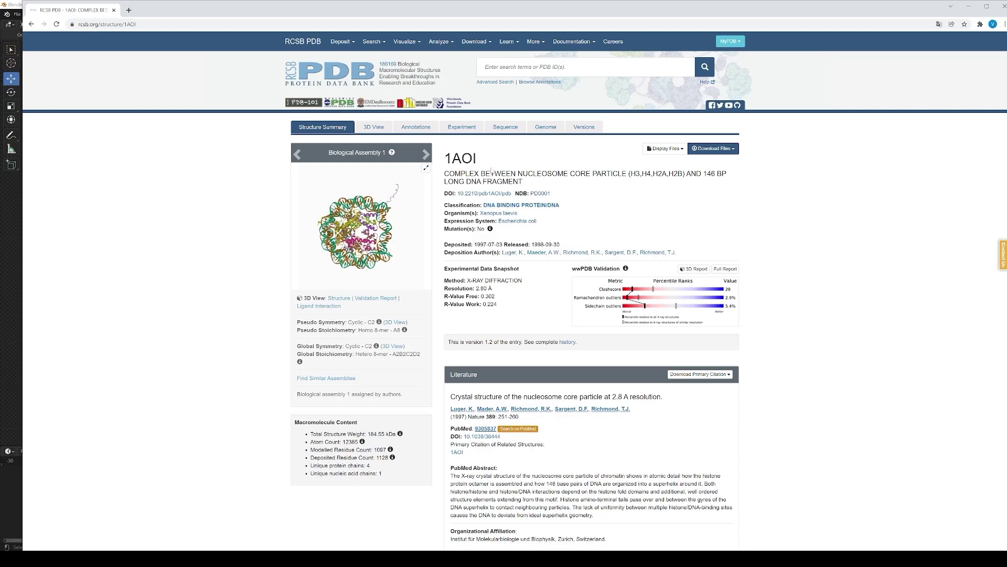
Step: Minimize Chrome so the Blender nucleosome render window is visible again
left_click(968, 7)
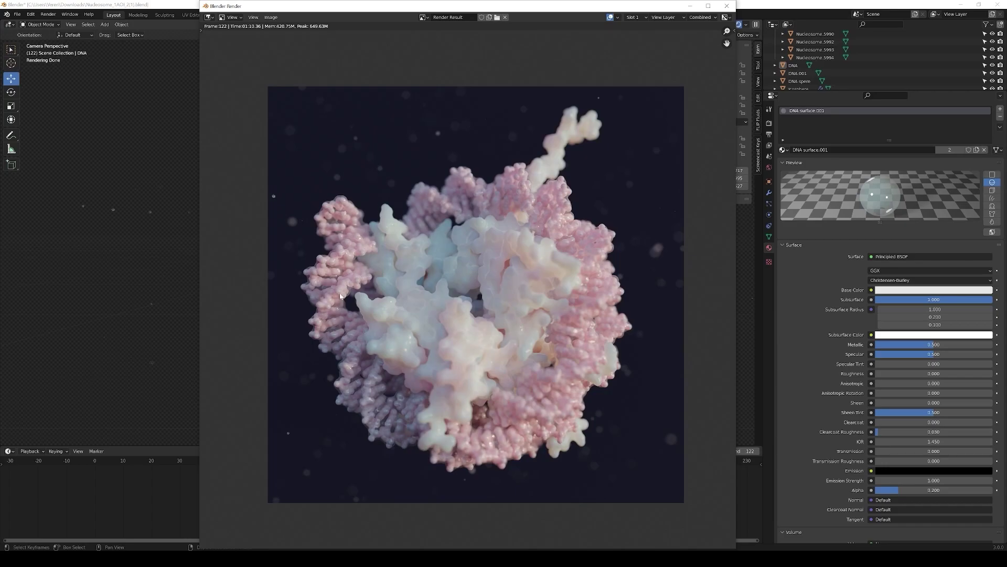
Step: Zoom and pan around the render to inspect the pink DNA strands up close
scroll(365, 320, "up", 6)
middle_click_drag(365, 320, 663, 257)
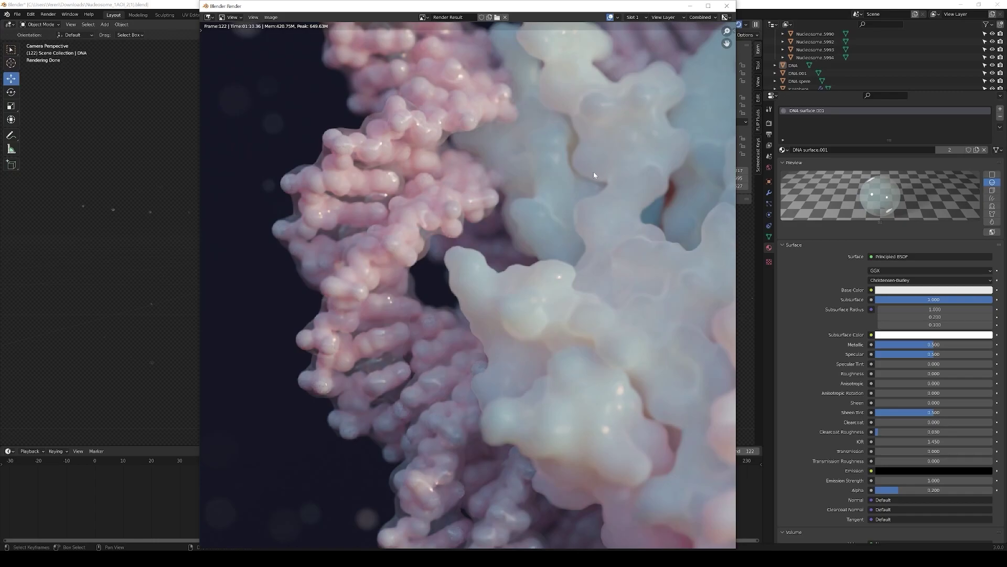
scroll(602, 174, "down", 7)
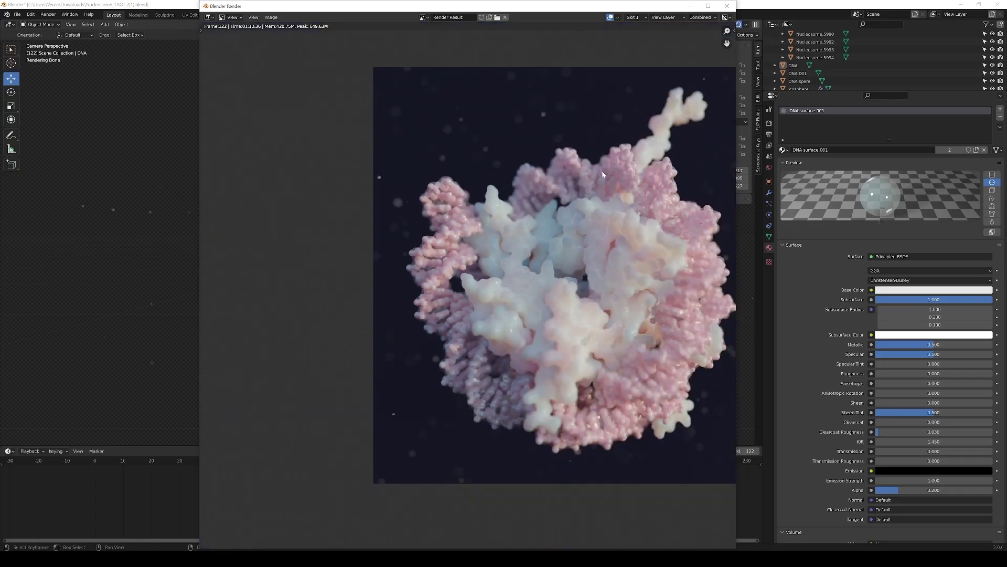
scroll(546, 254, "up", 2)
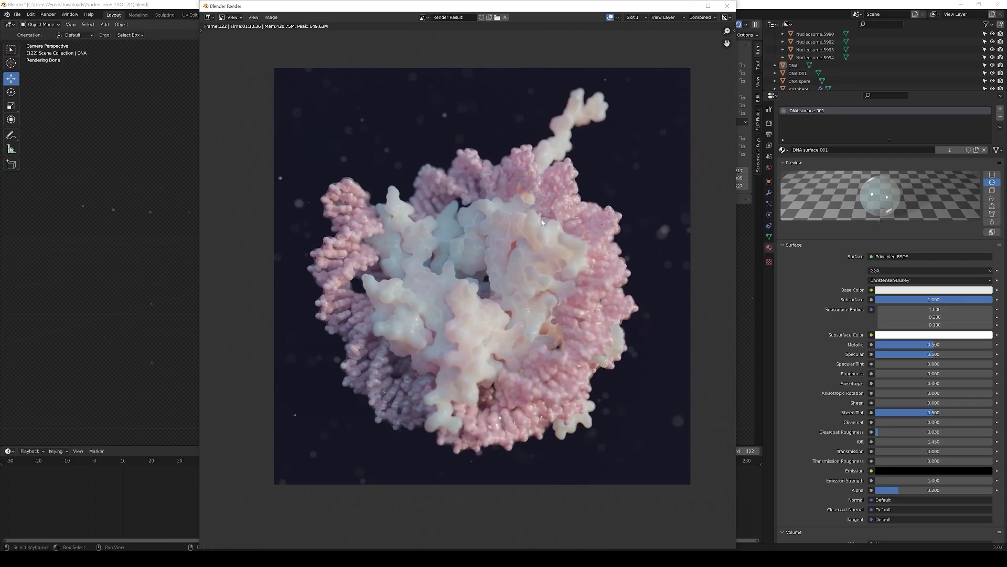
Step: Dismiss the render window and switch the viewport to solid shading
left_click(690, 6)
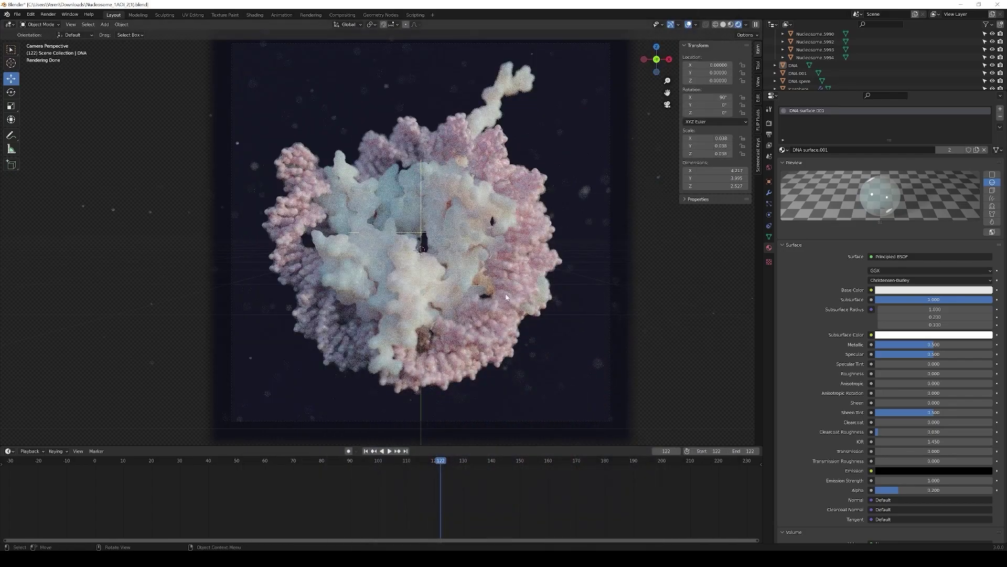
key("z")
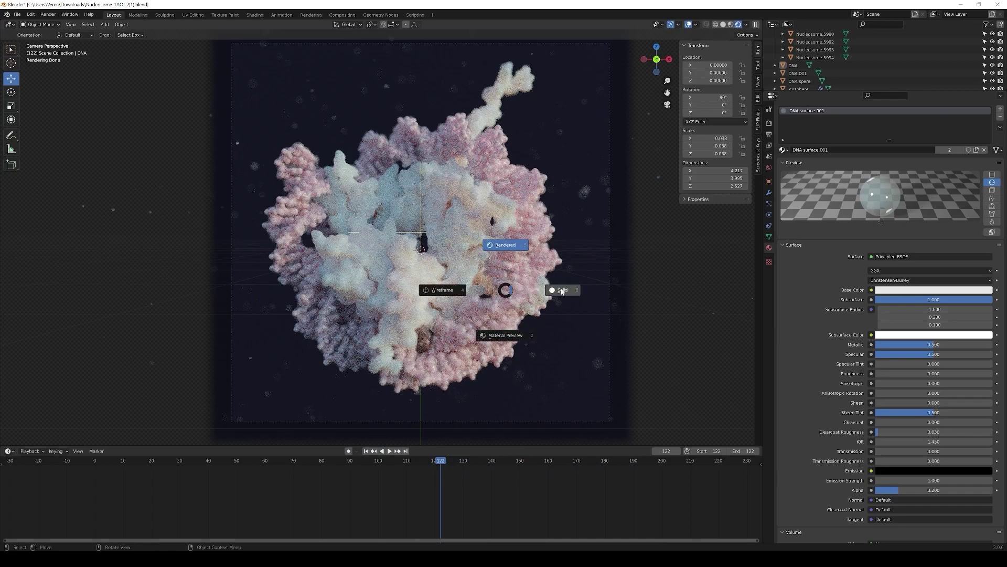
left_click(562, 291)
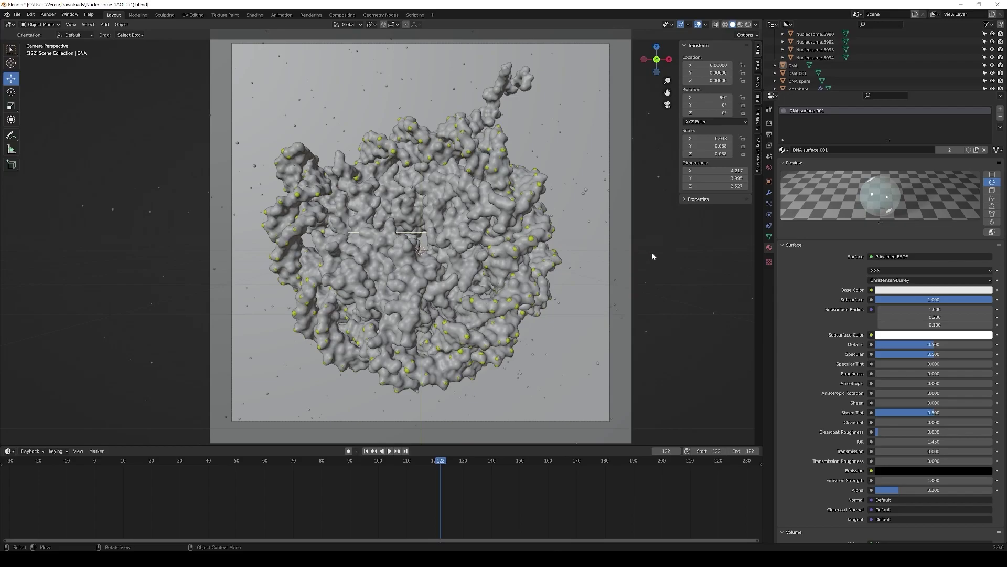
Step: Orbit to an angled view of the nucleosome and backdrop in rendered shading
middle_click_drag(652, 252, 575, 271)
middle_click_drag(508, 266, 571, 266)
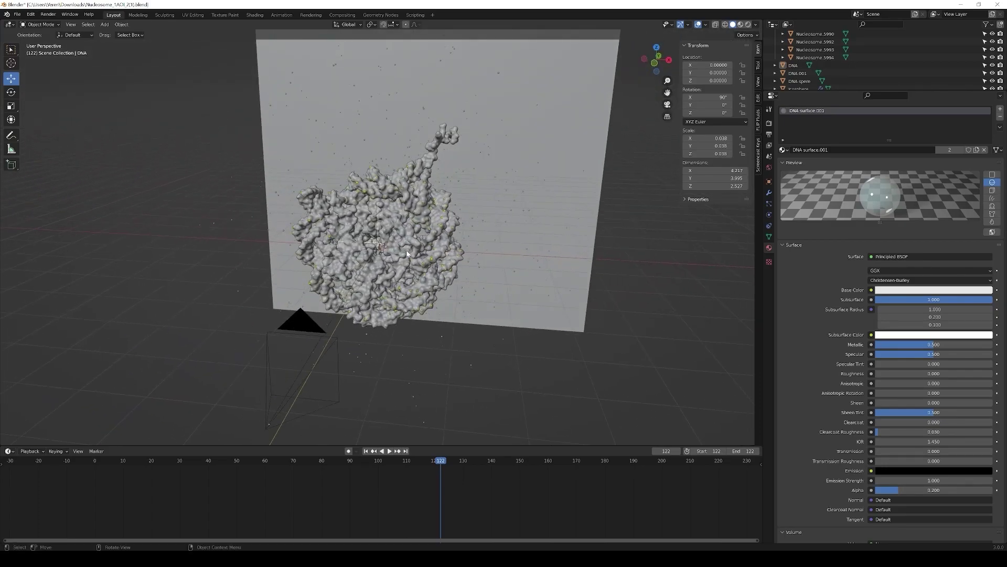
scroll(407, 254, "up", 3)
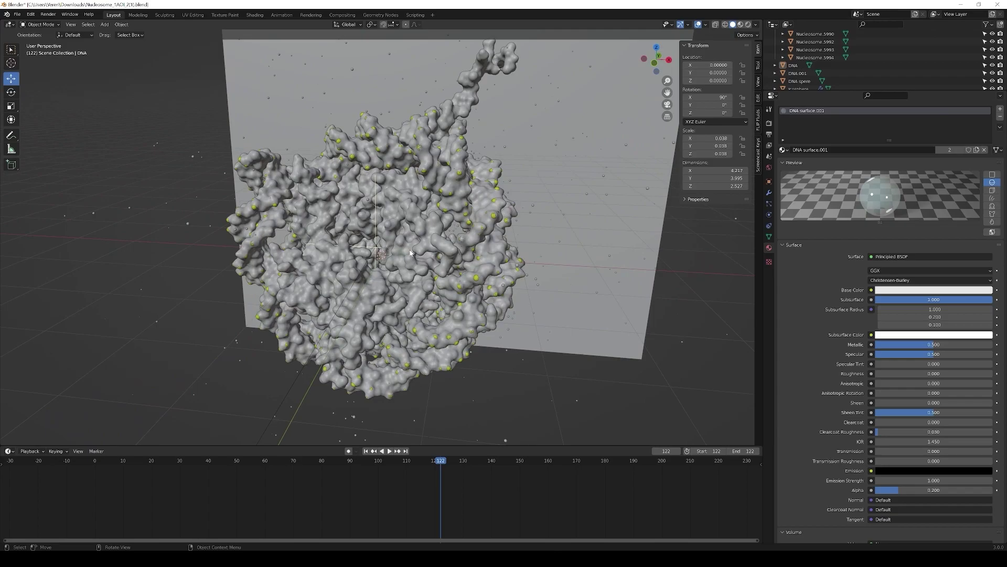
key("z")
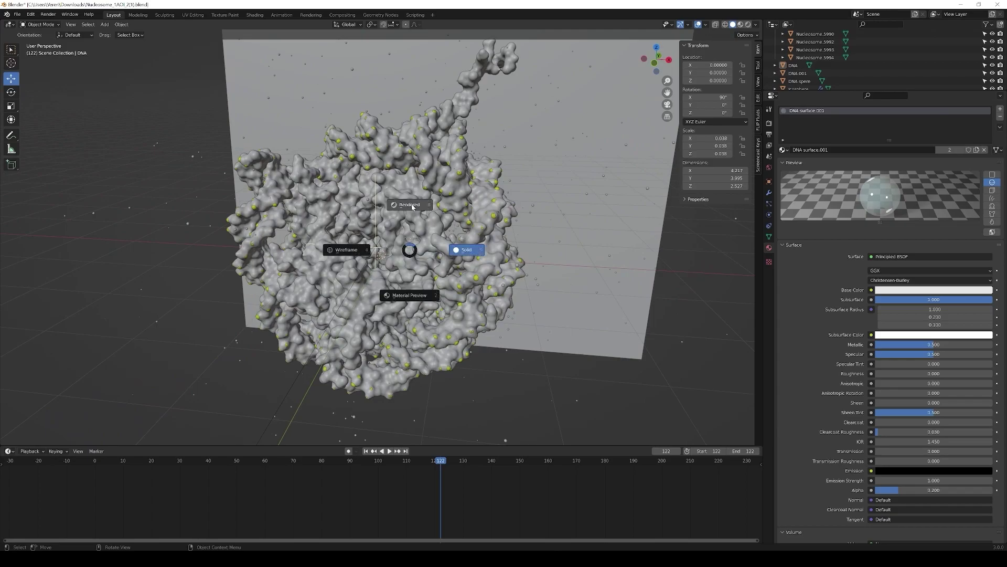
left_click(410, 204)
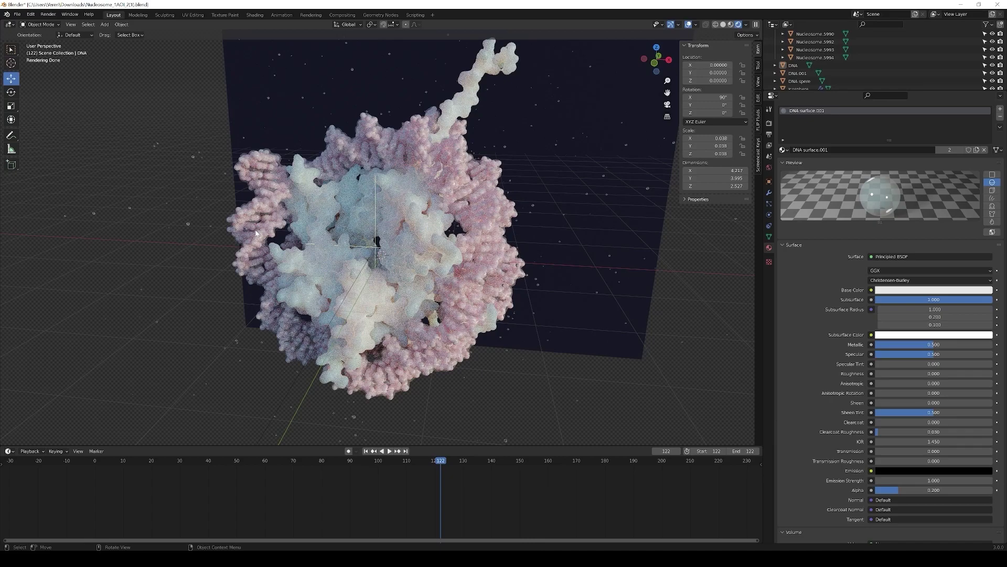
Step: Switch to solid shading and select Nucleosome.5983, then Nucleosome.5993
key("z")
left_click(432, 251)
left_click(406, 249)
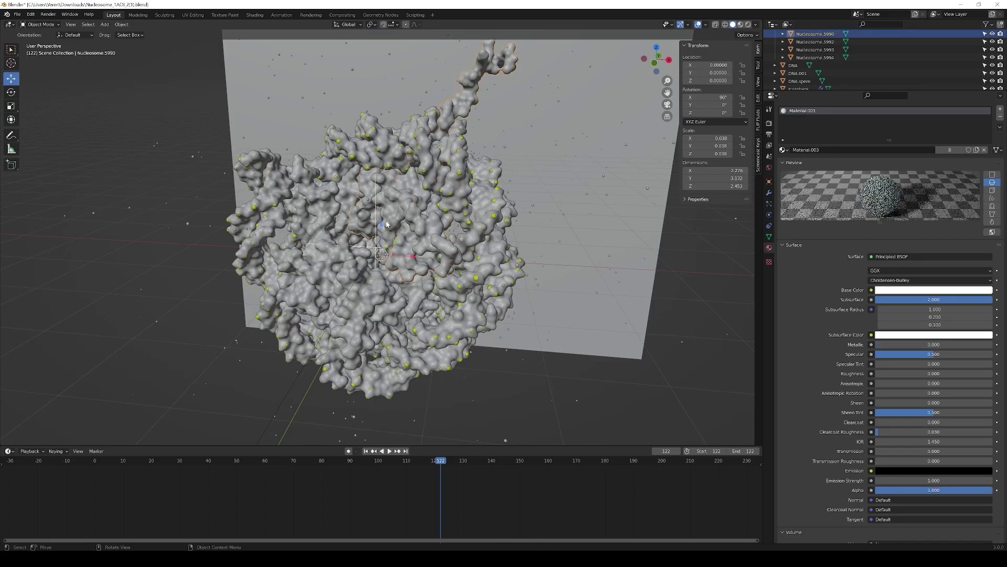
left_click(329, 205)
Step: Select DNA.001, enlarge the Outliner, then select DNA spere to view its pale pink material
middle_click_drag(329, 202, 445, 302)
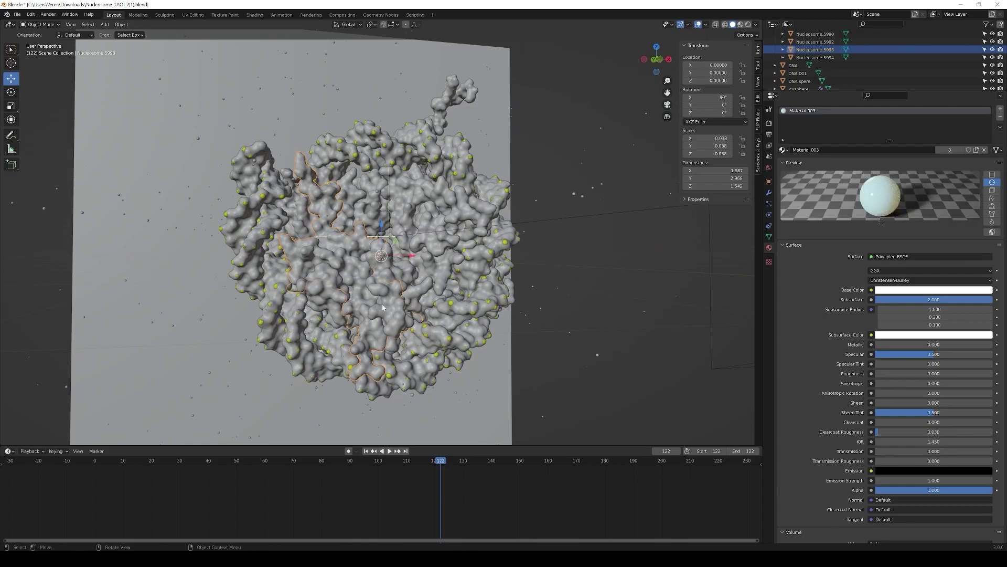
middle_click_drag(381, 308, 465, 175)
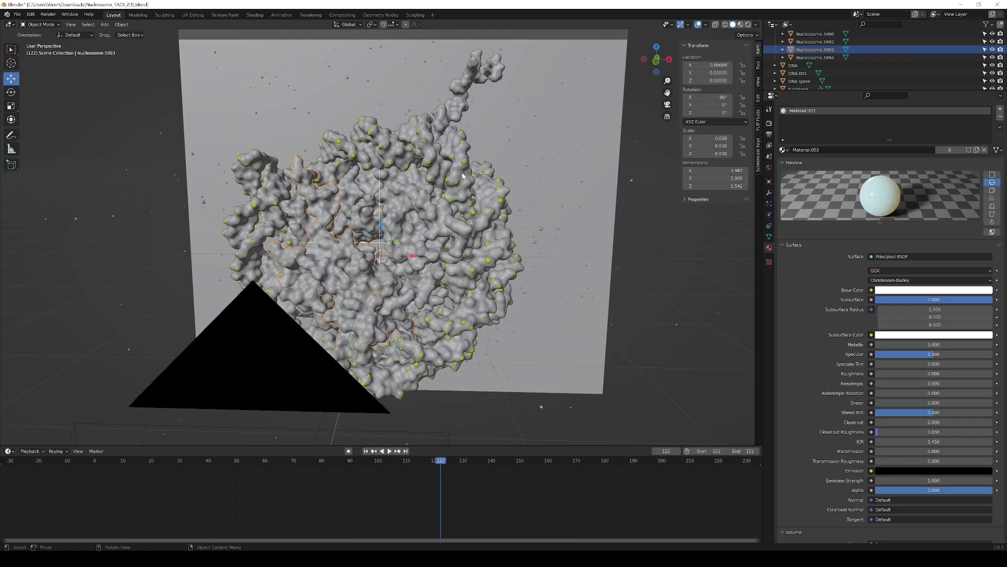
left_click(460, 175)
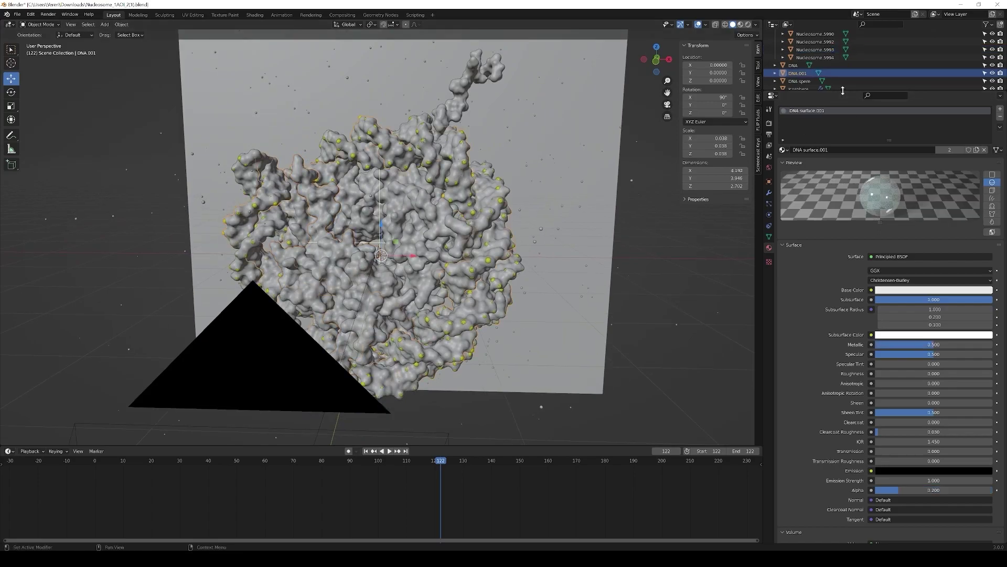
left_click_drag(843, 92, 844, 173)
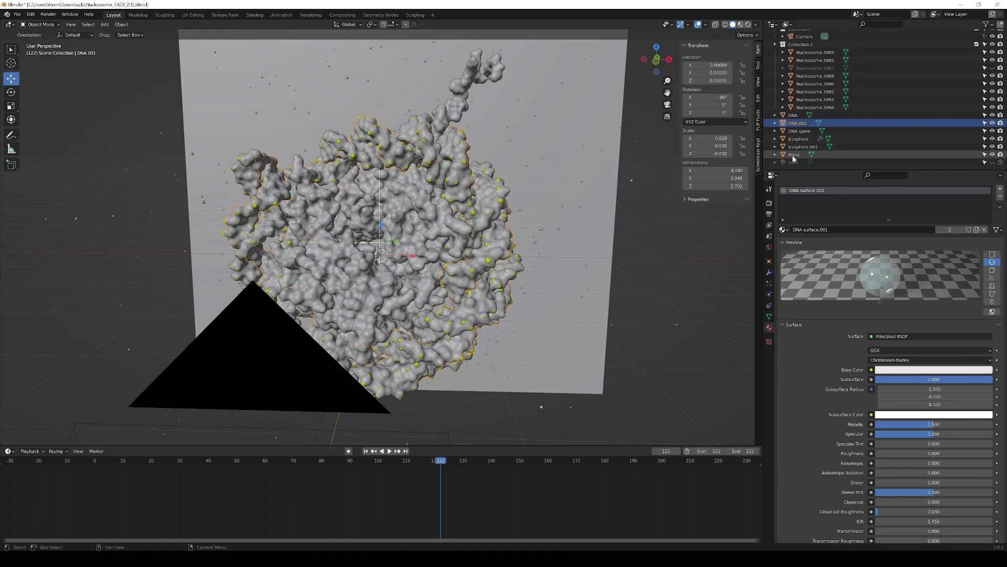
left_click(800, 130)
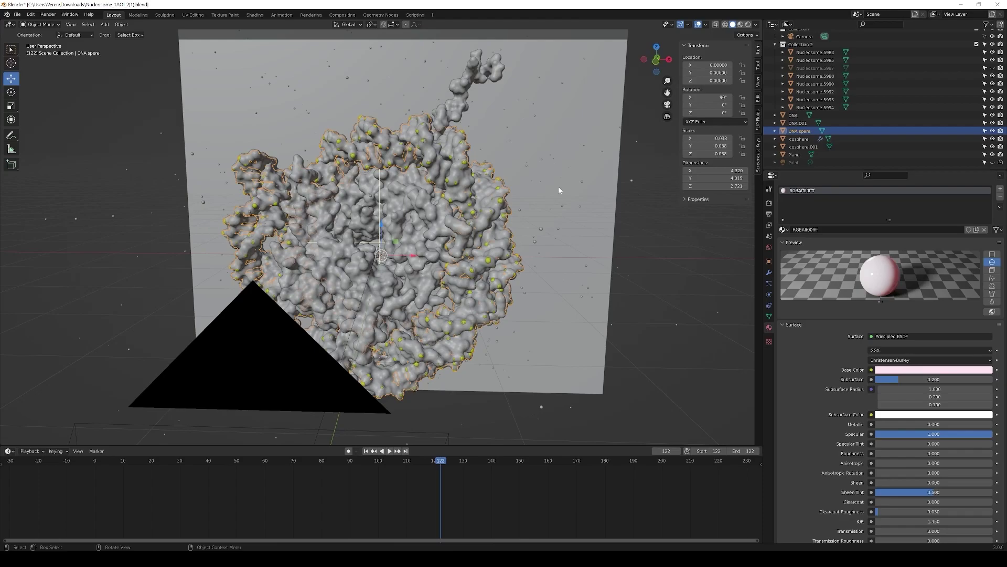
Step: Select the backdrop Plane and view it from the side in rendered shading
left_click(587, 223)
middle_click_drag(587, 222, 572, 237)
scroll(571, 237, "down", 4)
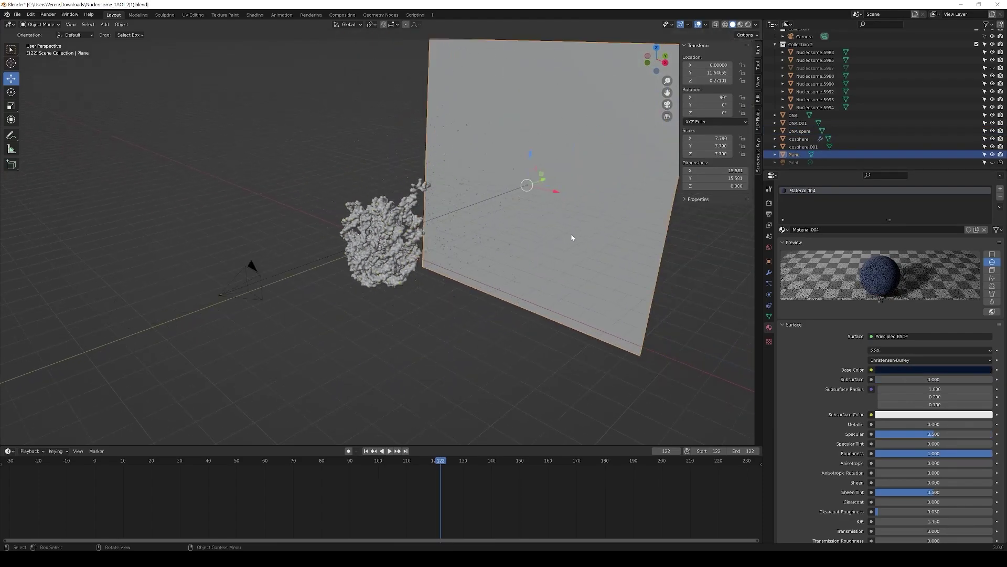
scroll(571, 234, "down", 2)
key("z")
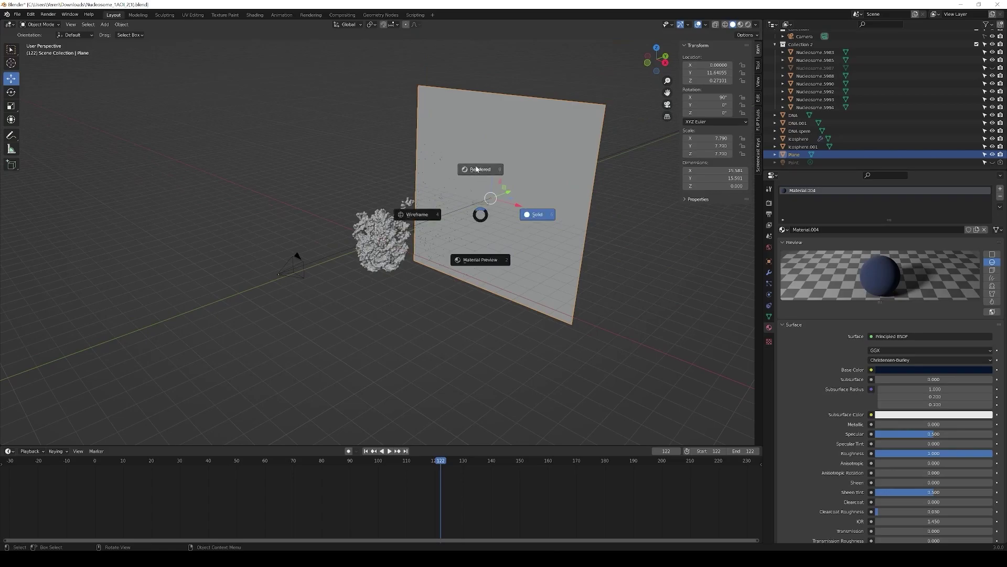
left_click(477, 169)
middle_click_drag(611, 243, 537, 261)
Step: Inspect the Icosphere.001 and Icosphere glass materials, then return to a zoomed camera view
left_click(537, 263)
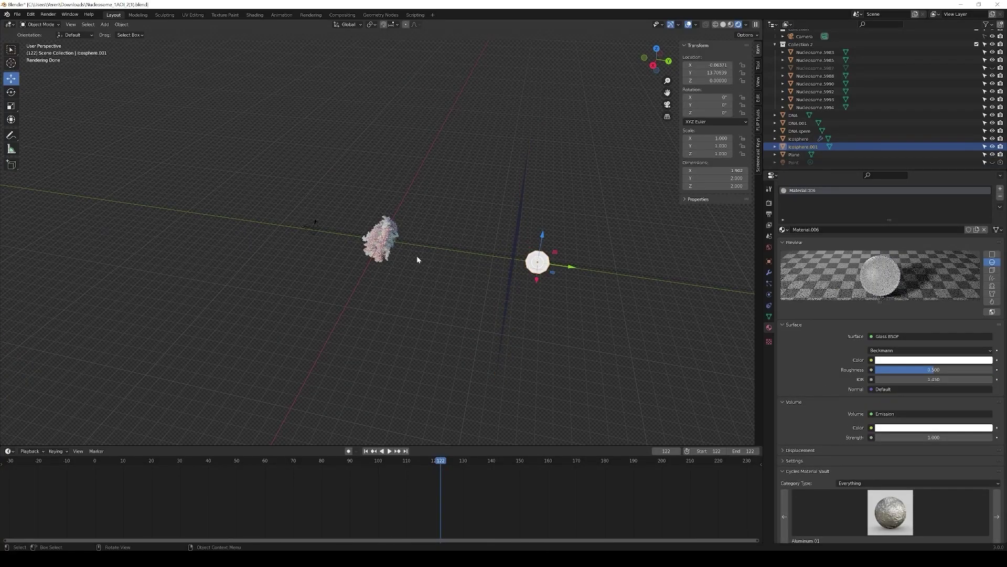
left_click(804, 139)
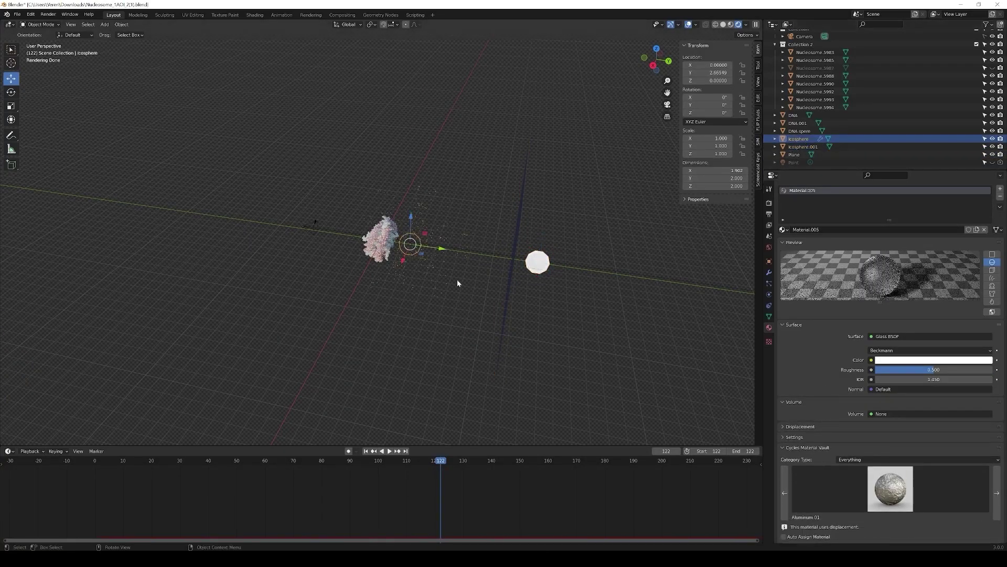
scroll(458, 279, "up", 4)
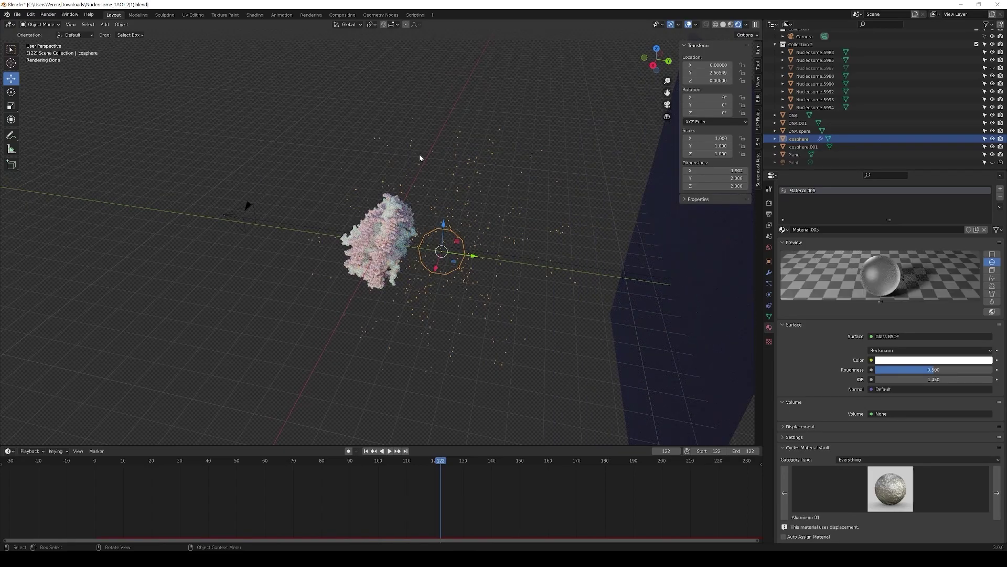
scroll(502, 235, "down", 1)
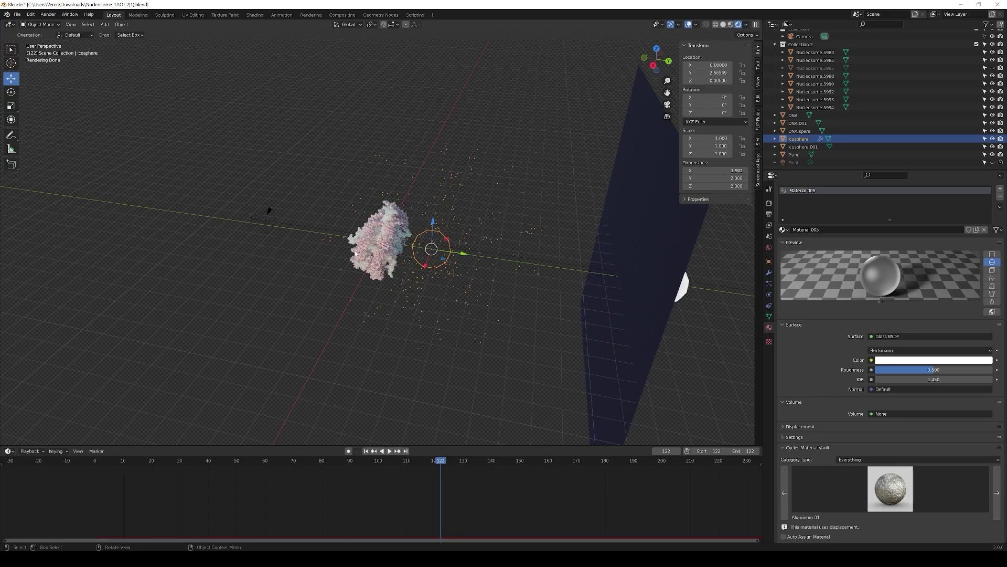
middle_click_drag(471, 204, 357, 310)
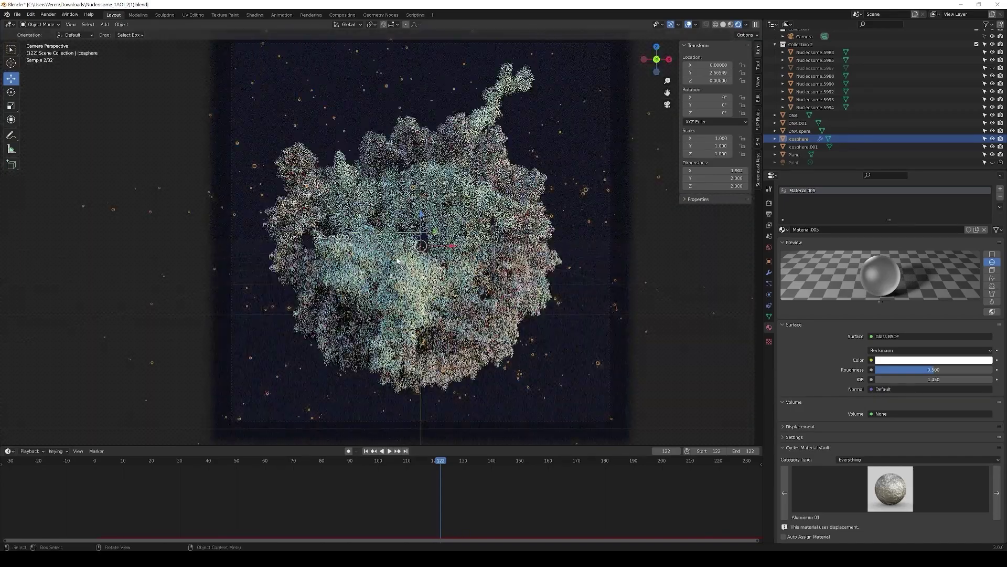
key("KP_0")
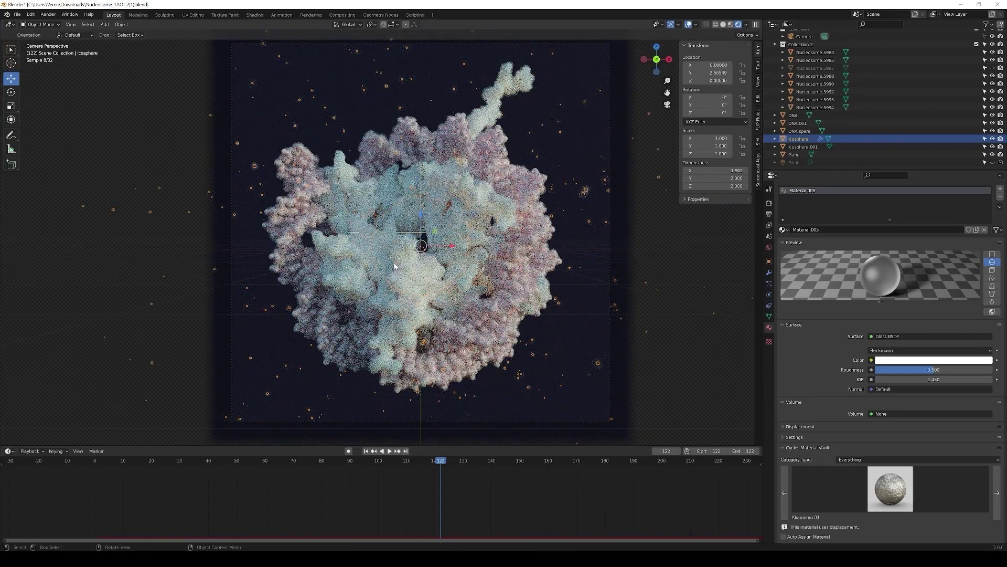
scroll(394, 266, "up", 3)
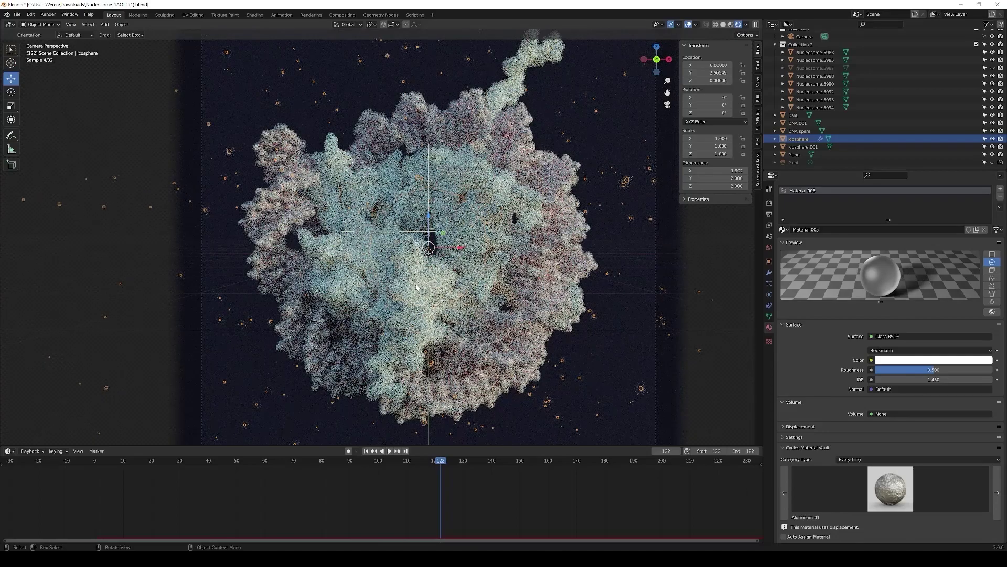
Step: Select Nucleosome.5994 and enlarge the Properties editor to show all Material.003 settings
left_click(416, 287)
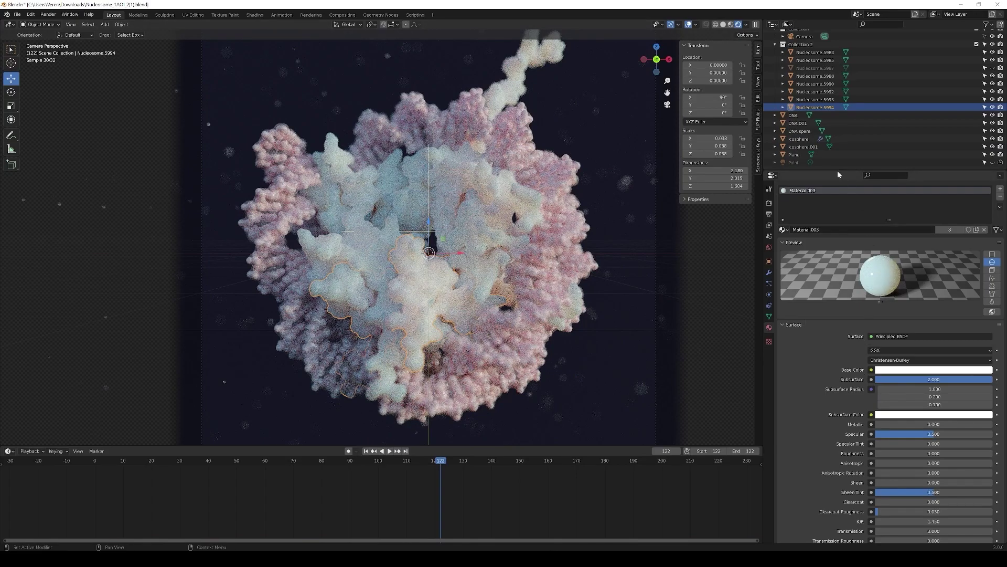
left_click_drag(835, 171, 834, 74)
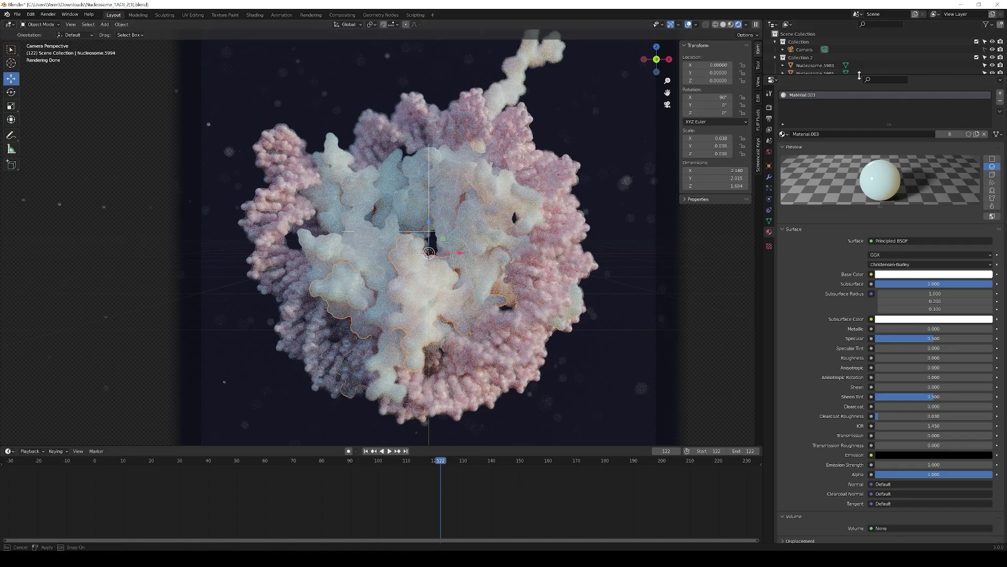
Step: Enlarge the Outliner again, select DNA then DNA spere, and scroll through its pink material
left_click_drag(854, 77, 854, 173)
left_click(794, 129)
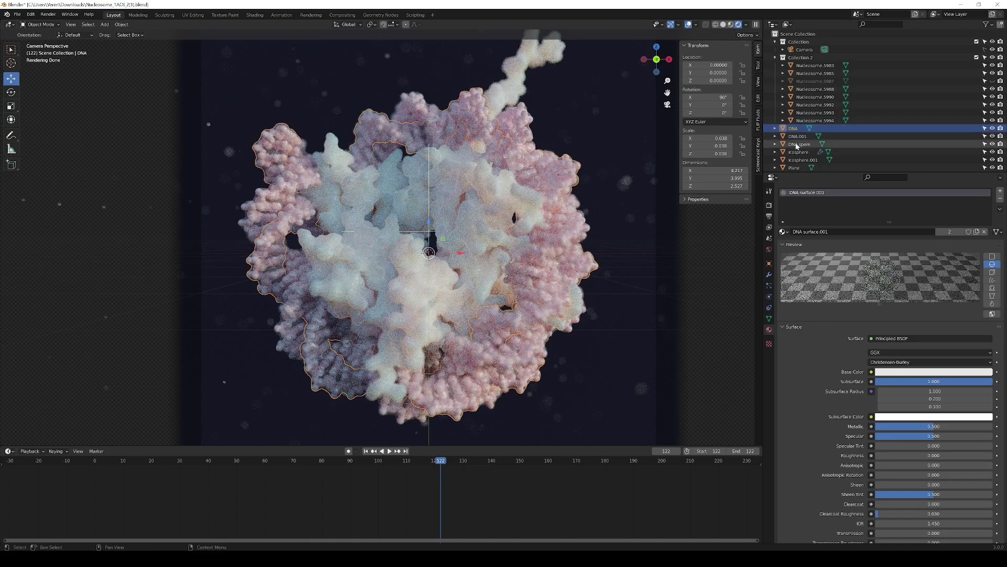
left_click(796, 145)
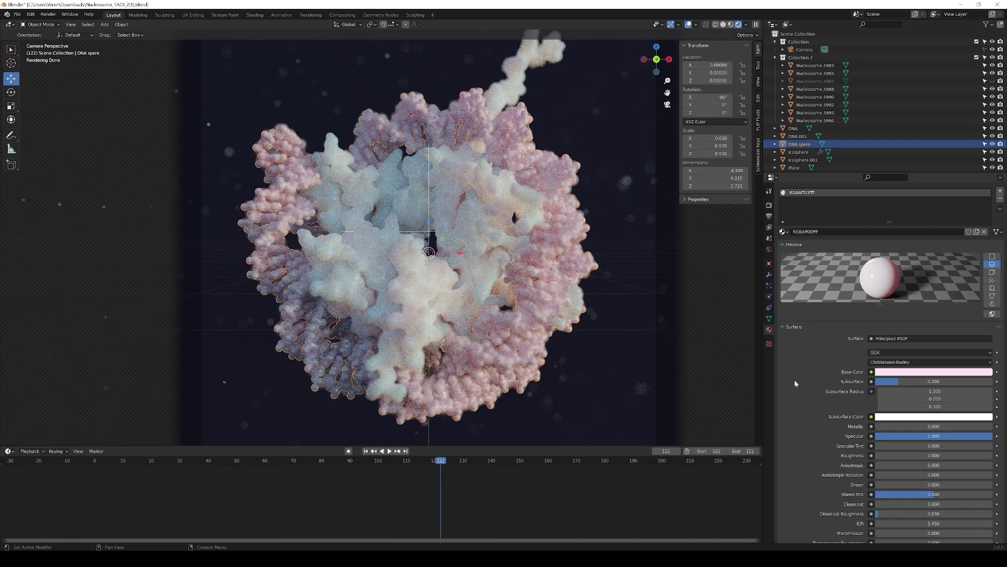
scroll(794, 379, "down", 3)
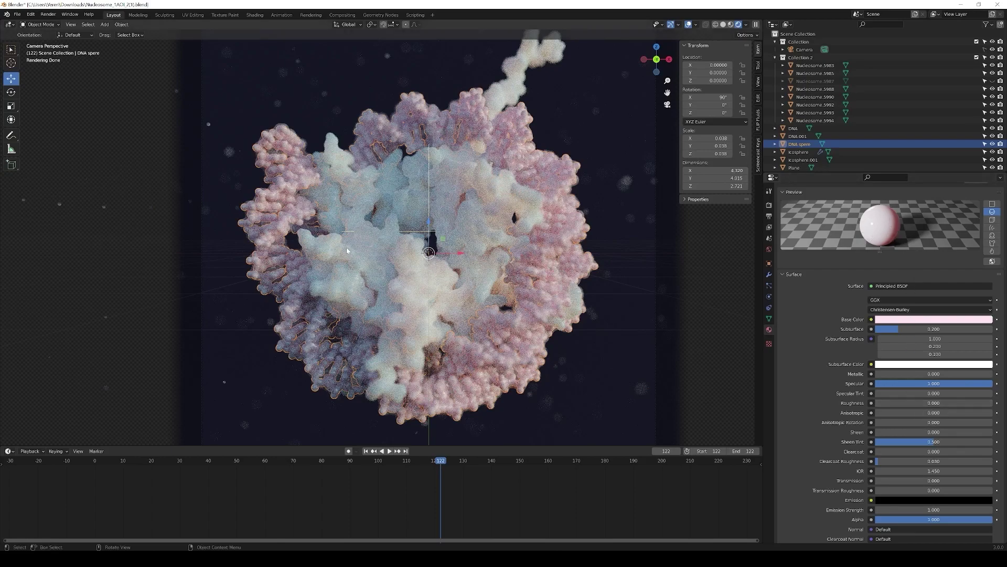
left_click(796, 137)
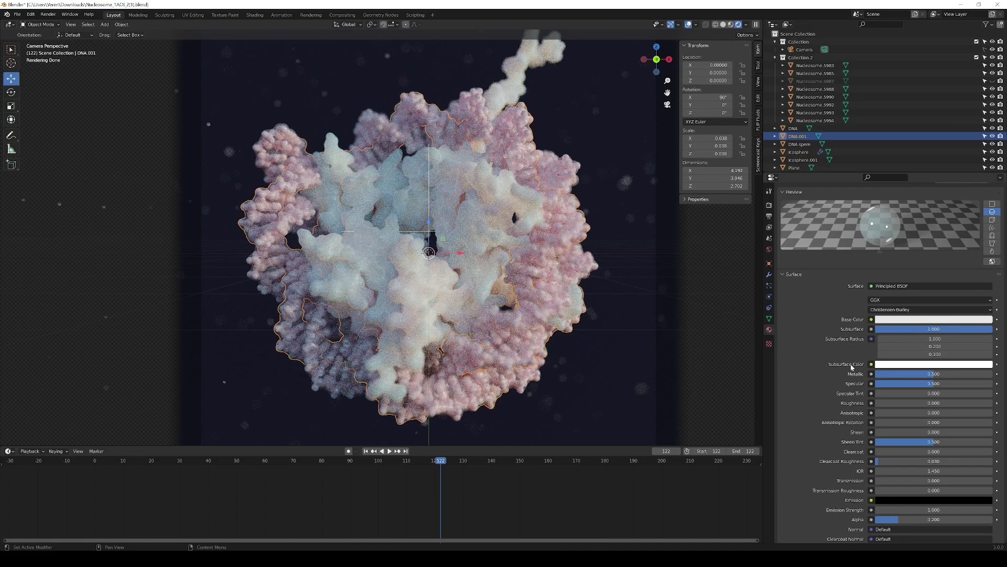
scroll(852, 367, "down", 2)
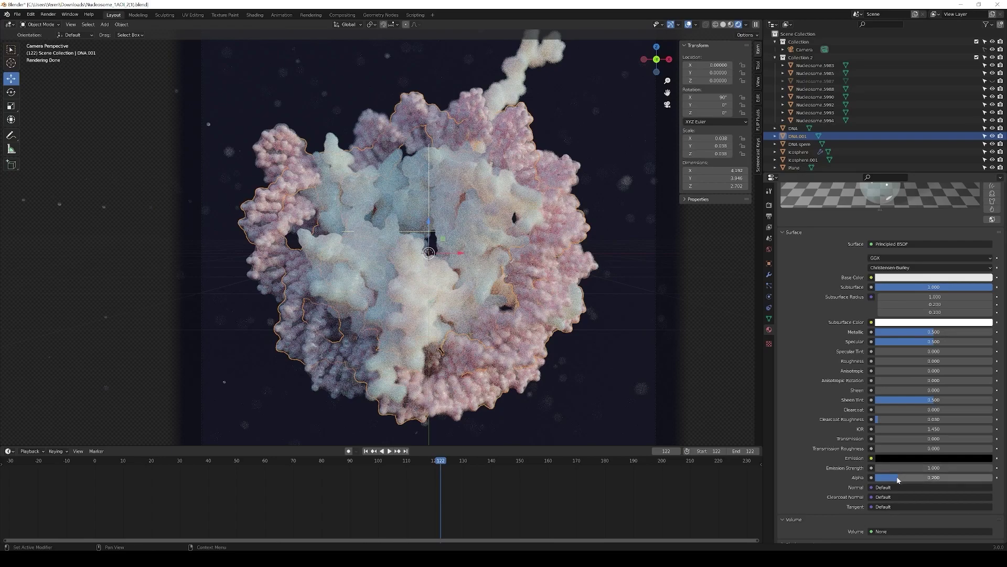
scroll(912, 478, "up", 1)
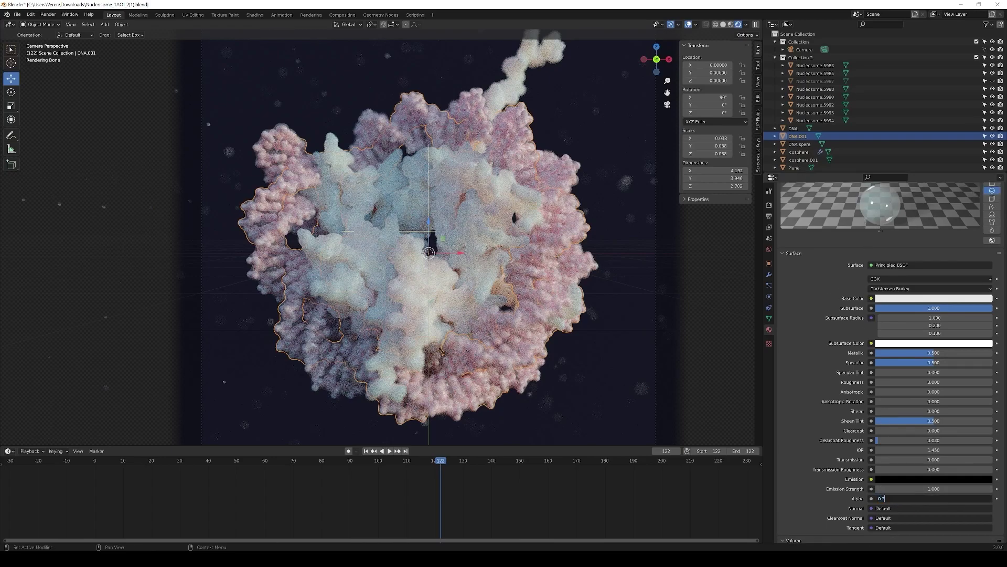
key("BackSpace")
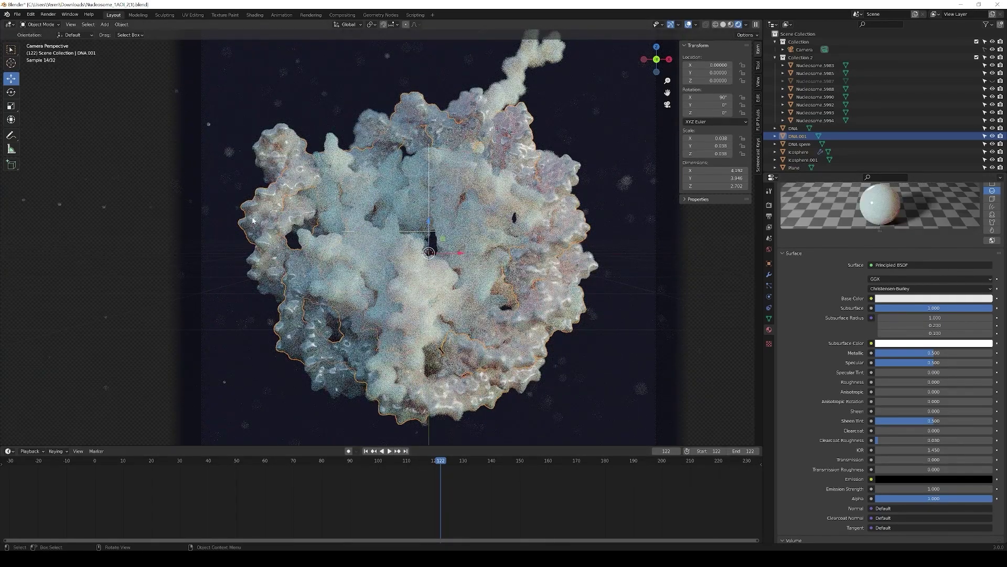
left_click(884, 498)
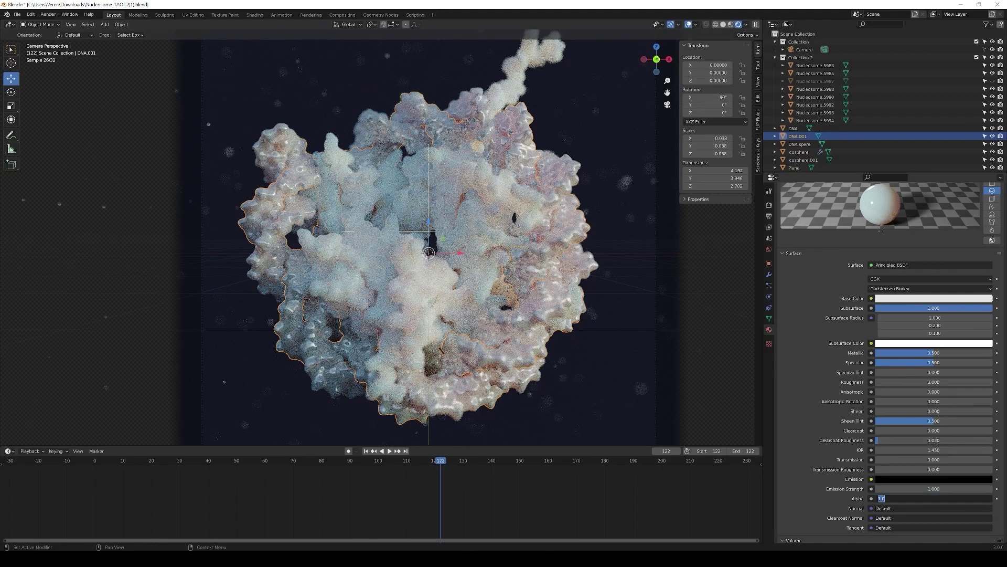
type("0")
key("Return")
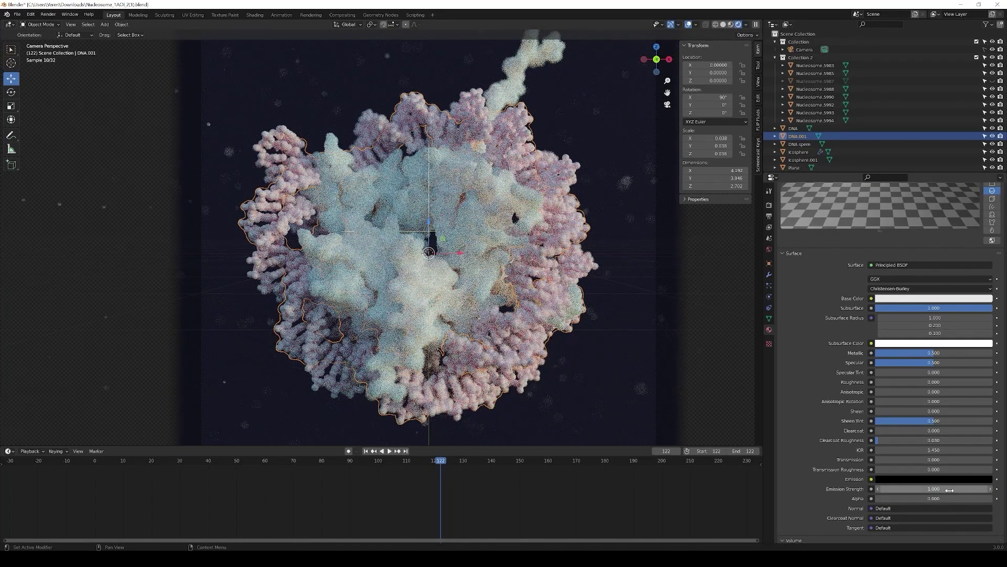
left_click(898, 499)
type("0.2")
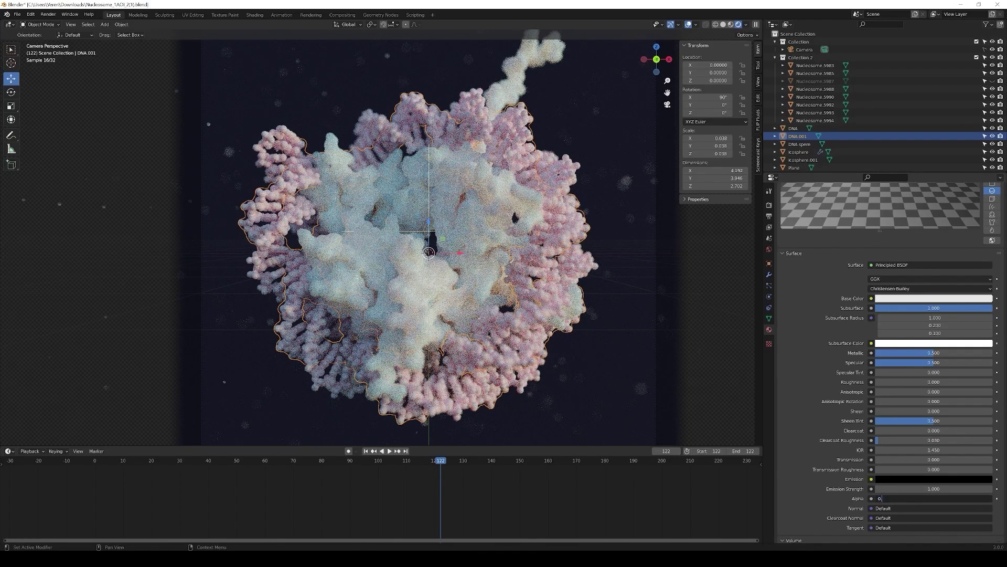
key("Return")
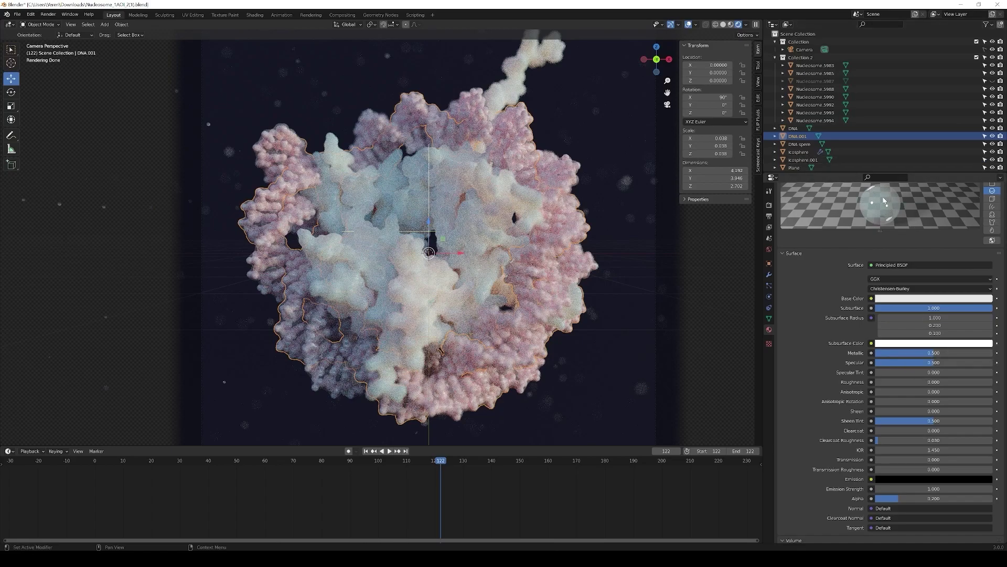
left_click(902, 353)
type("1")
key("Return")
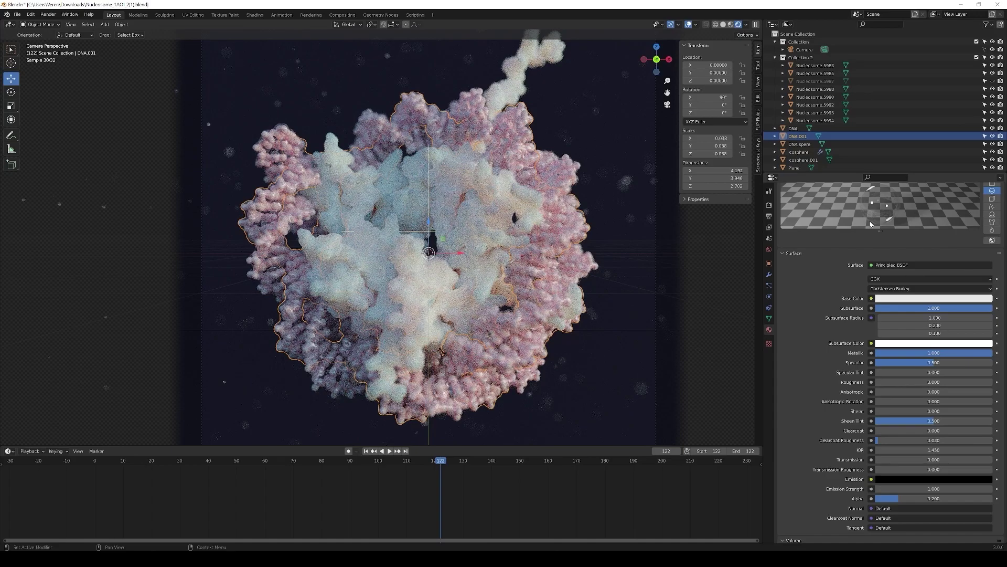
double_click(934, 353)
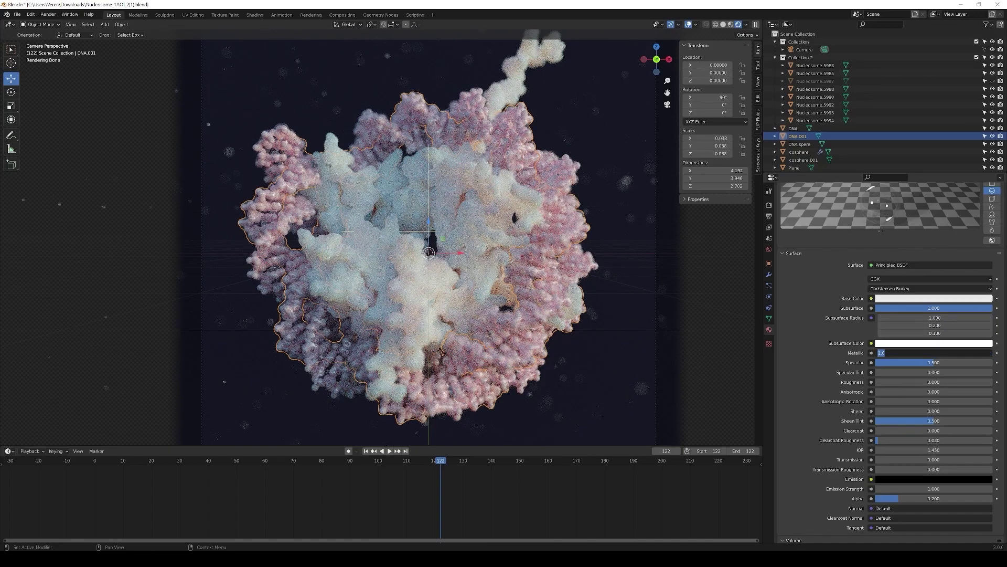
type("0.5")
key("Return")
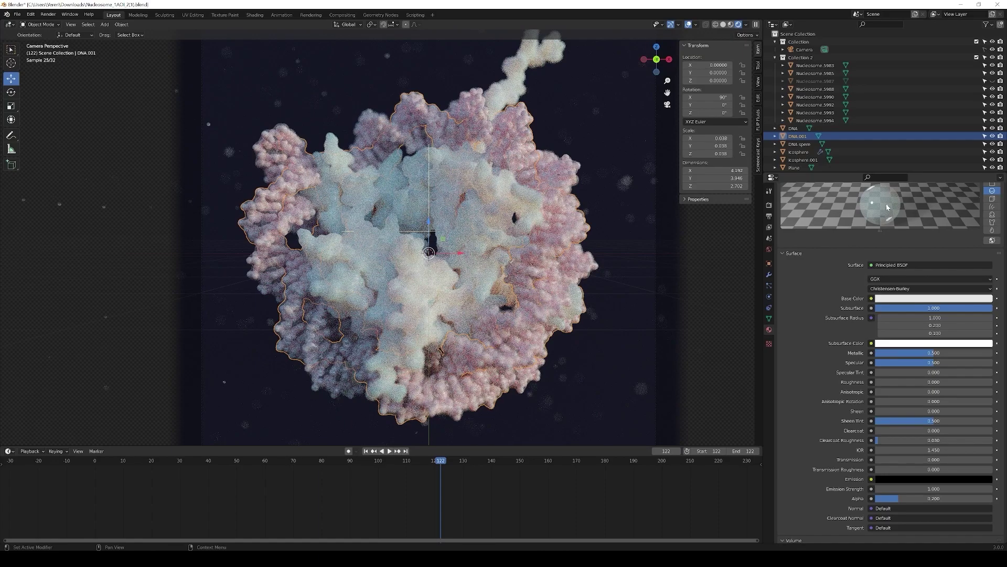
Step: Select the Camera and show render settings: Cycles, GPU Compute, 256 samples, denoising
left_click(805, 51)
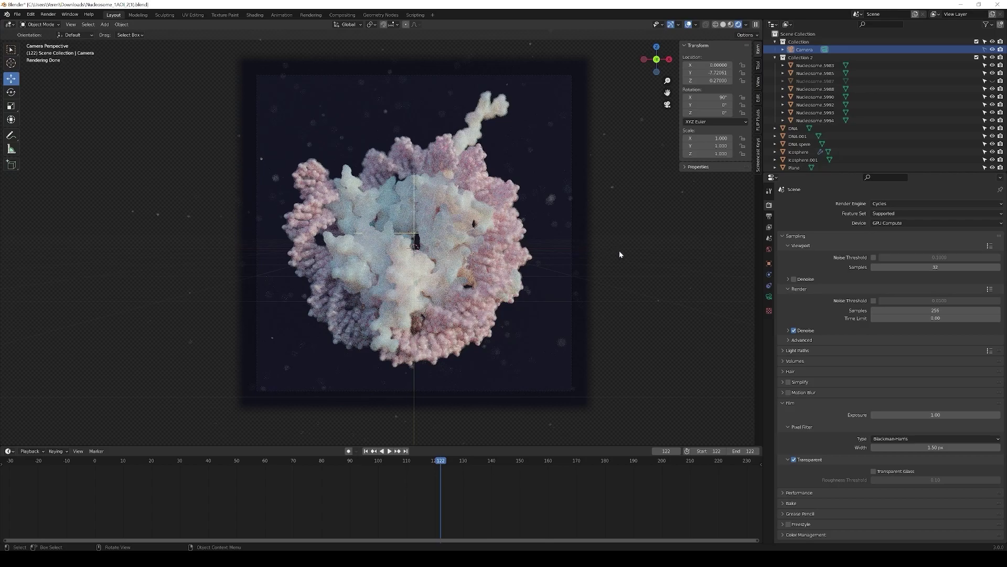
Step: Show the World's Pro Lighting Skies settings (Sunset 14, rotation 90°), then return to camera view
middle_click_drag(612, 241, 463, 256)
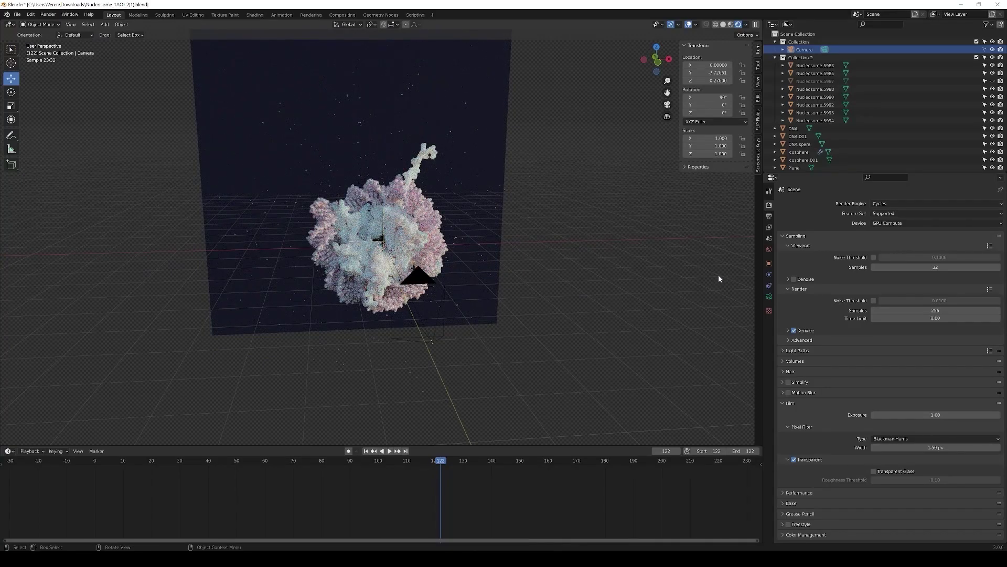
left_click(769, 249)
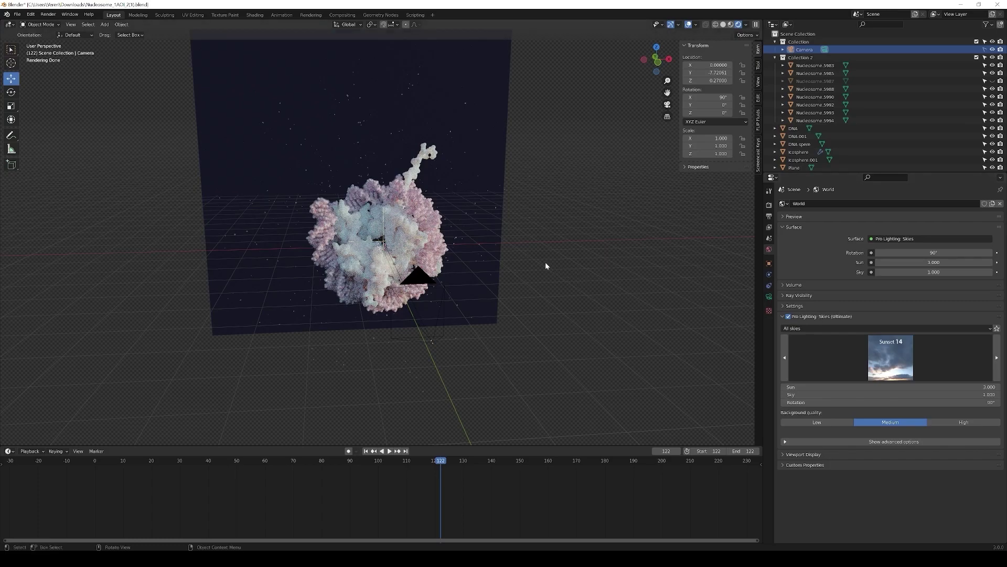
mouse_move(503, 250)
middle_mouse_down()
mouse_move(499, 239)
mouse_move(506, 251)
middle_mouse_up()
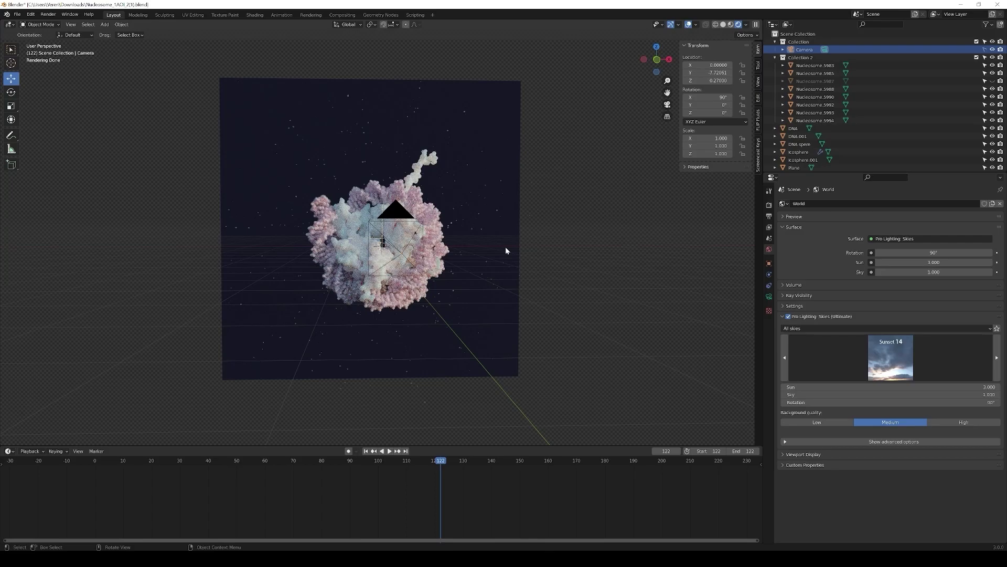
key("KP_0")
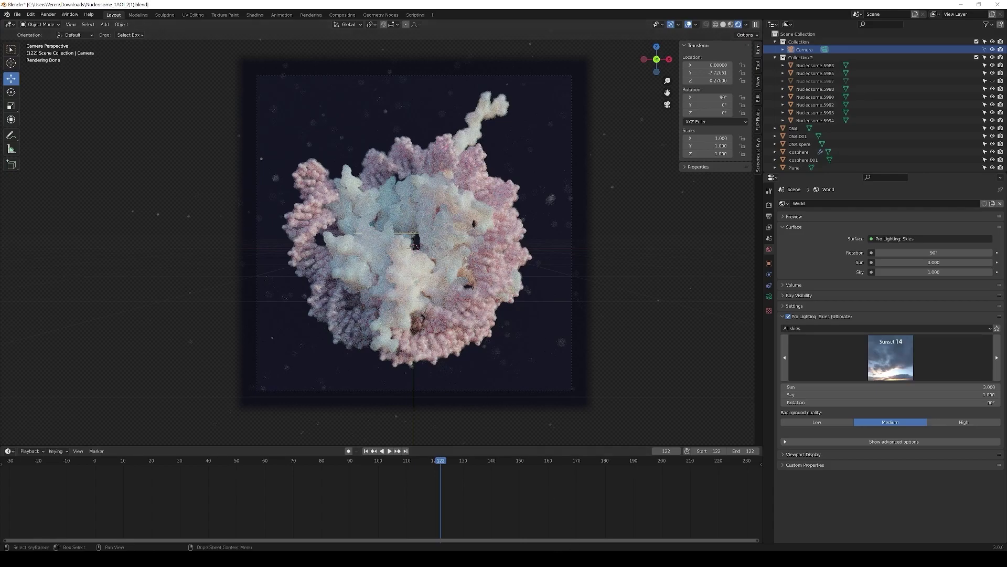
Step: Switch back to the Blender Render window showing the finished frame 122 nucleosome render
mouse_move(557, 557)
left_click(598, 522)
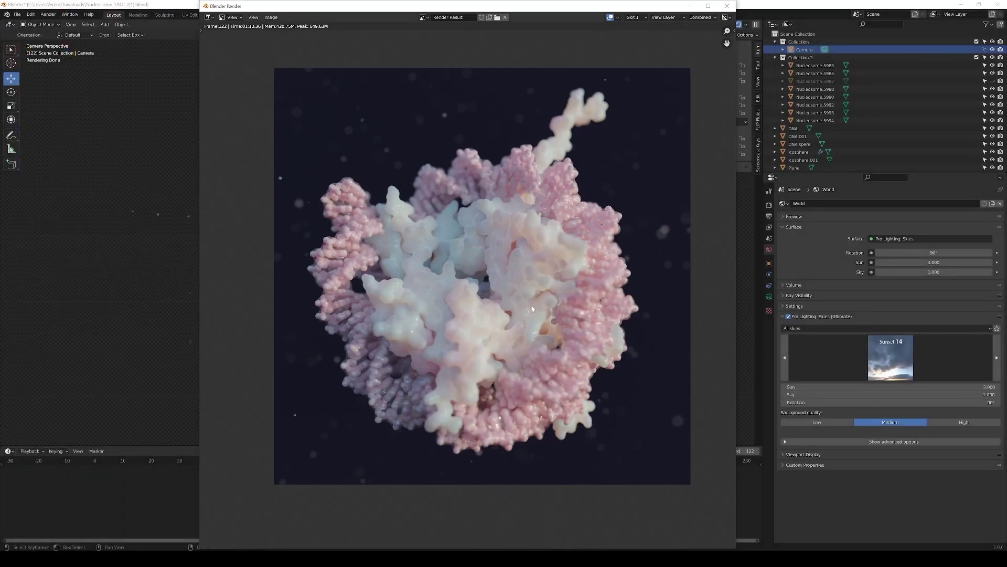